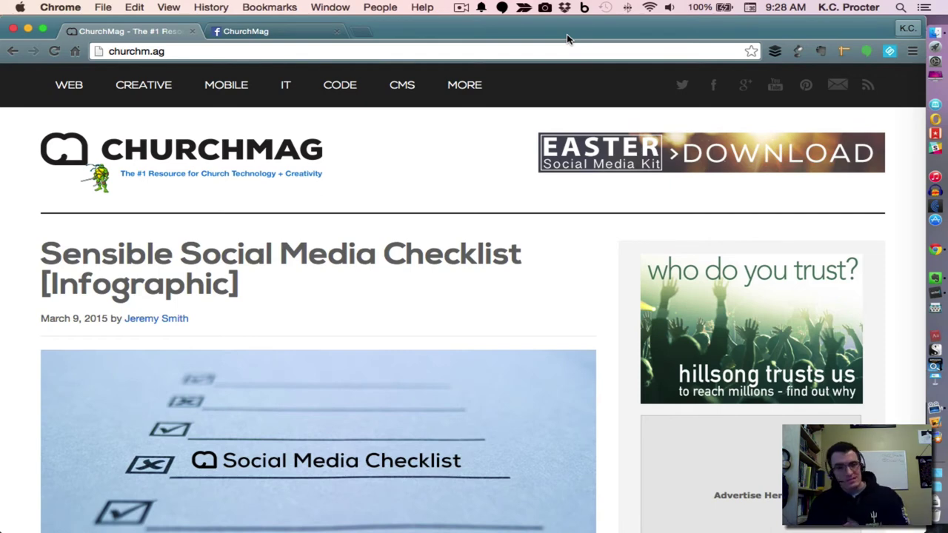
Step: Open the Sensible Social Media Checklist article and select its URL in the address bar
click(252, 258)
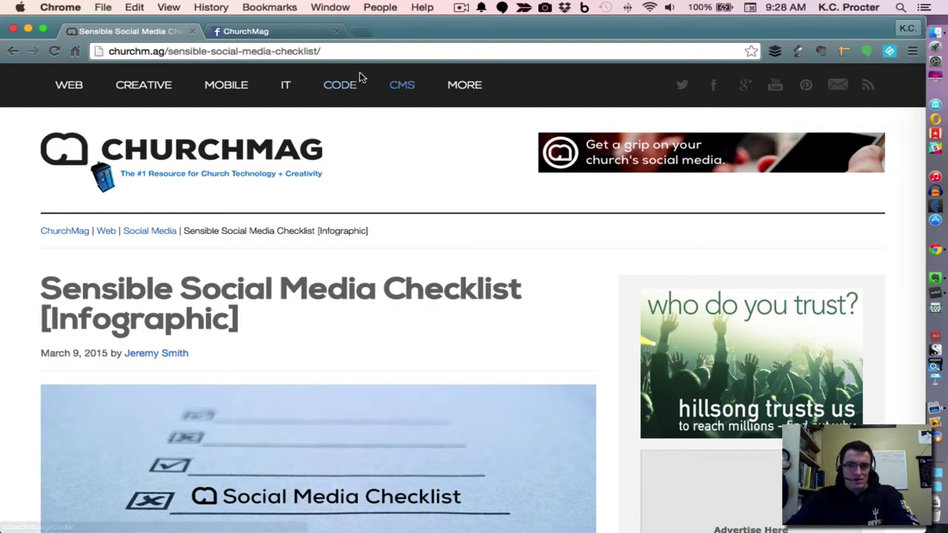
scroll(395, 263, down, 3)
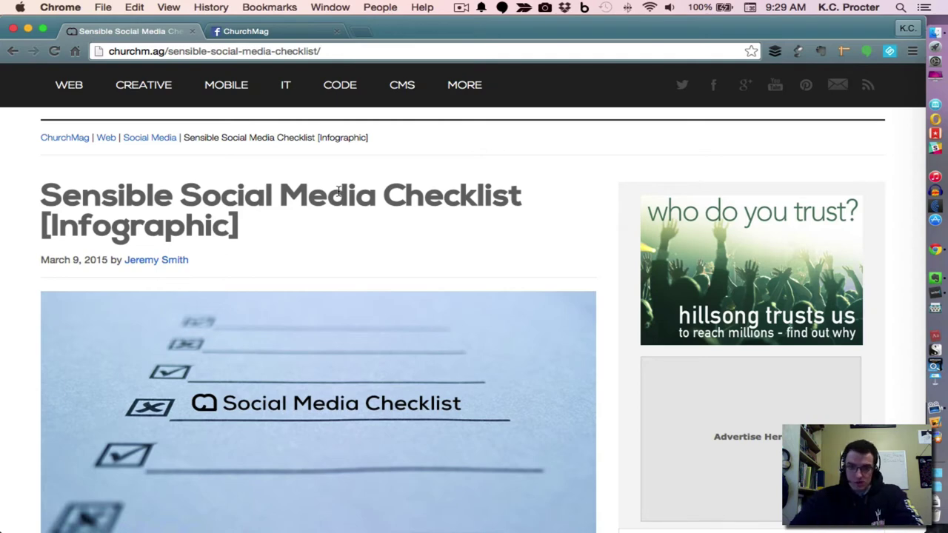
click(341, 53)
key(super+c)
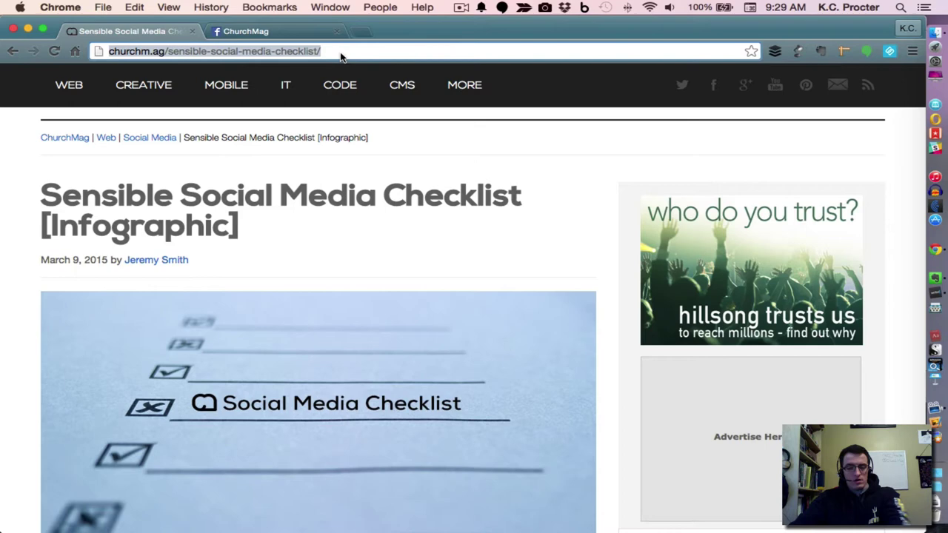
click(291, 34)
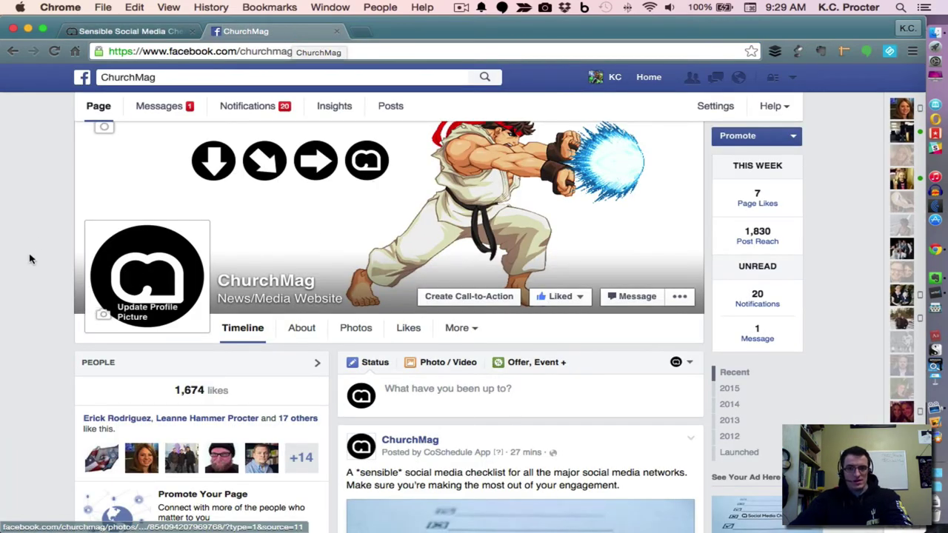
scroll(32, 245, up, 1)
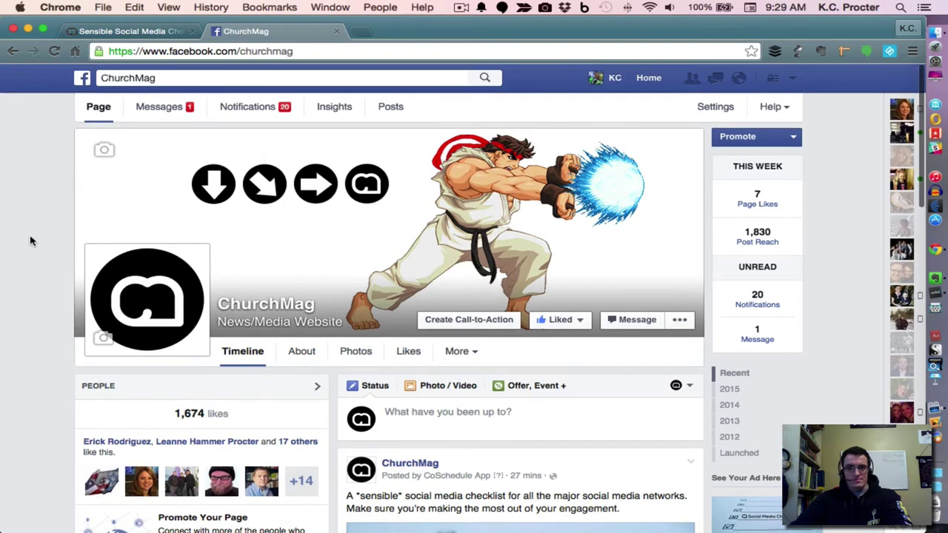
scroll(31, 241, down, 3)
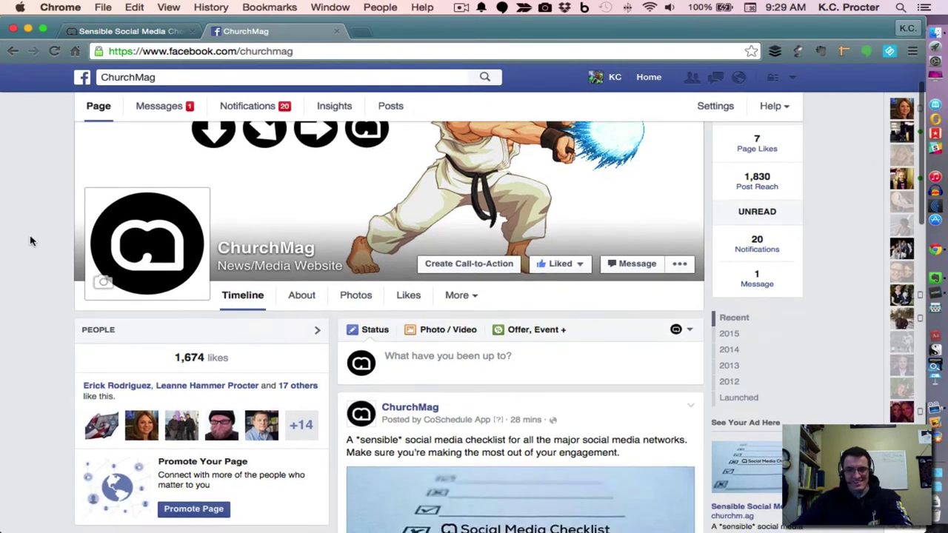
scroll(31, 241, down, 5)
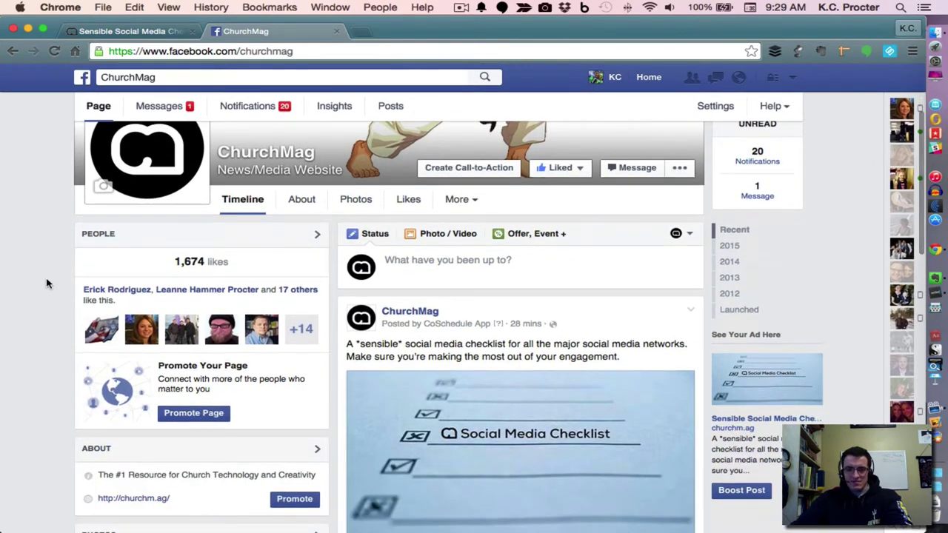
scroll(444, 290, down, 3)
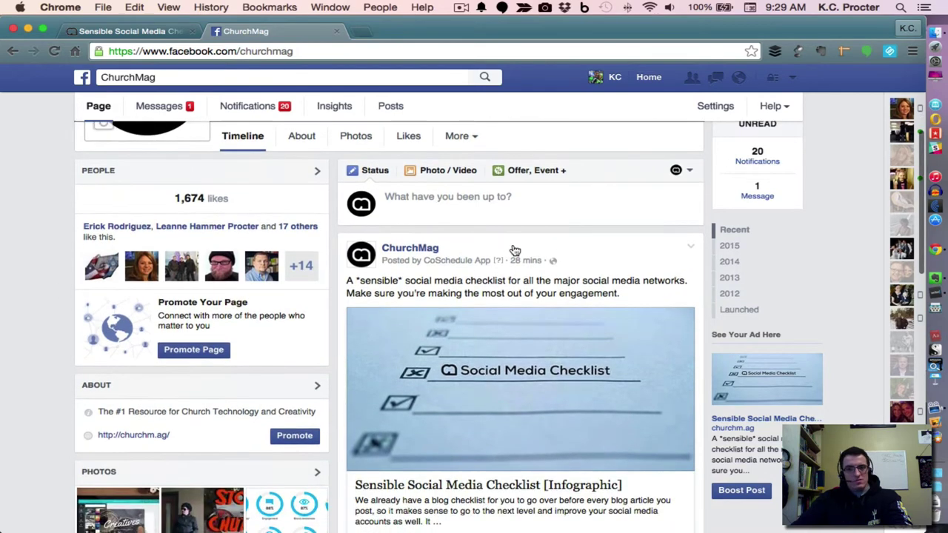
scroll(515, 251, down, 2)
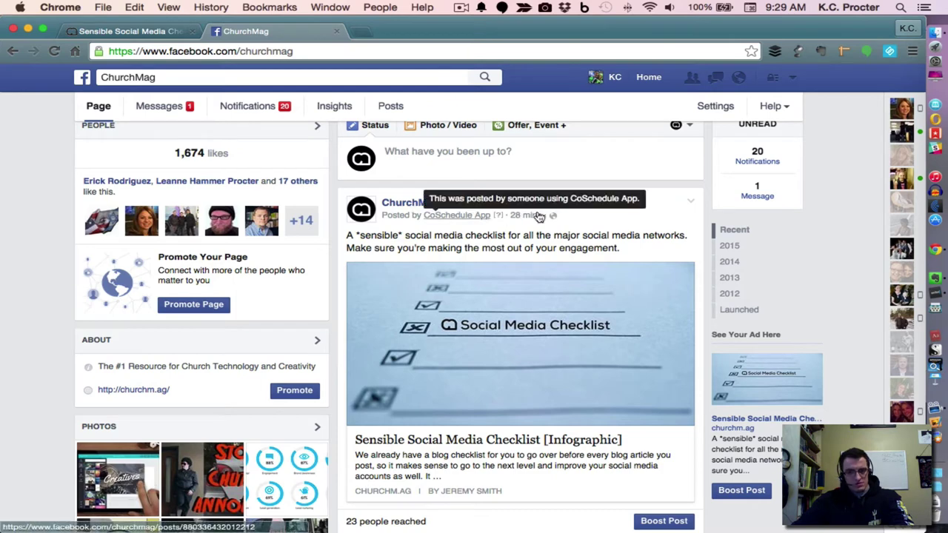
scroll(22, 287, up, 2)
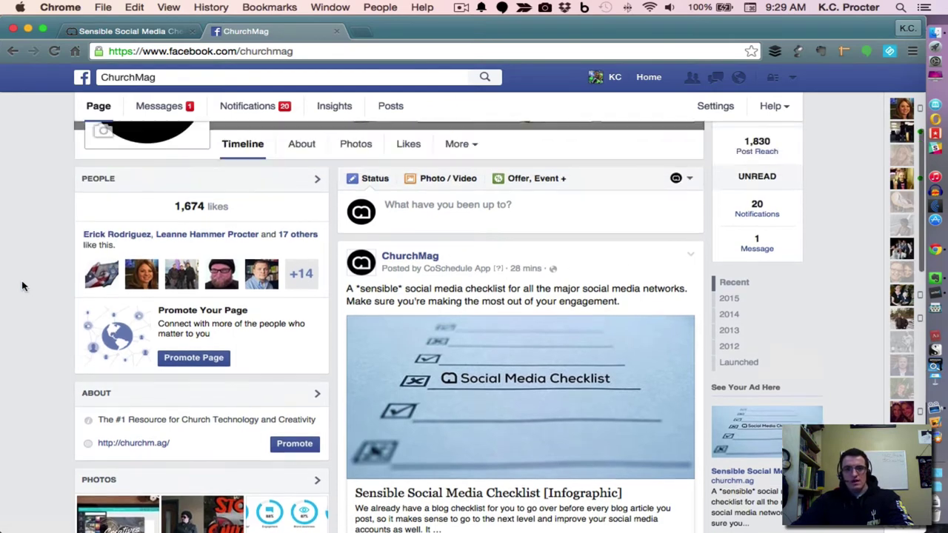
scroll(22, 286, up, 1)
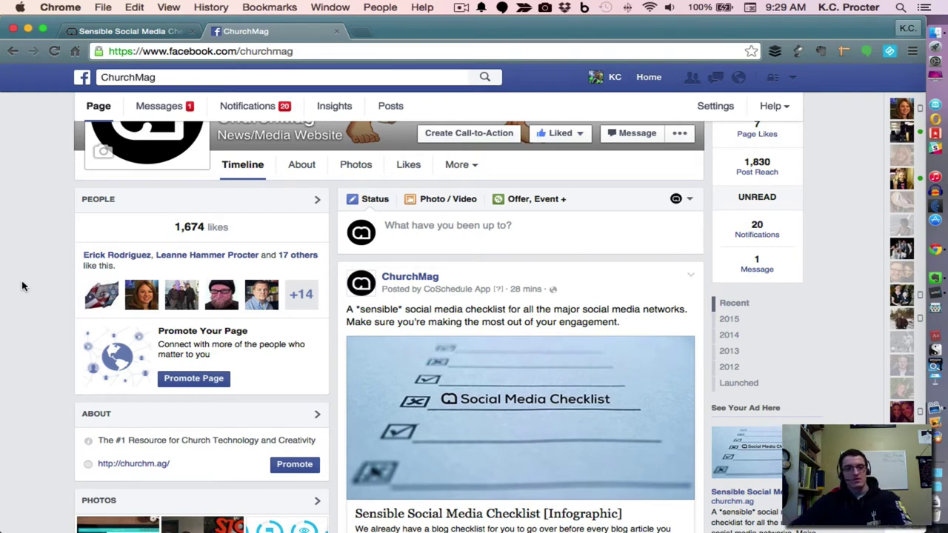
scroll(22, 287, up, 4)
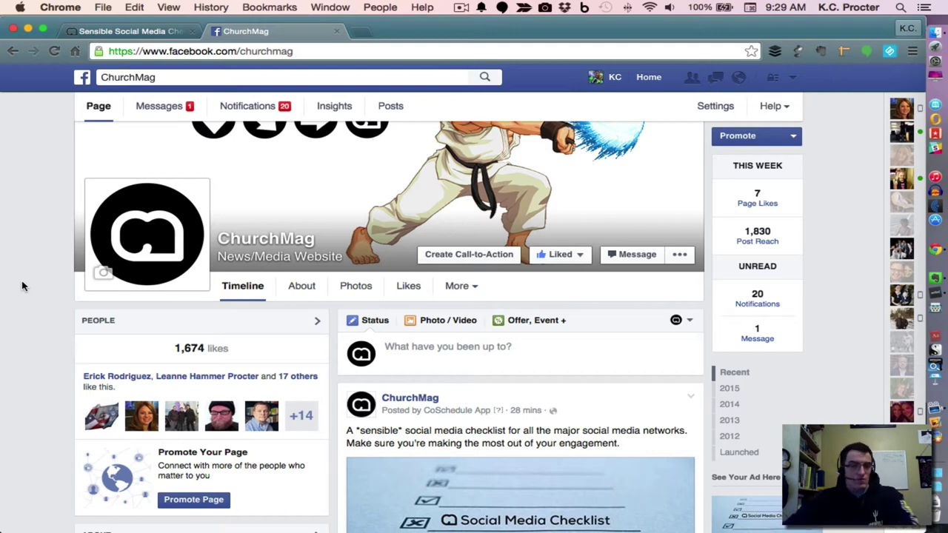
Step: Paste the checklist article link into a new ChurchMag page post and dismiss the link-snipping login popup
click(422, 346)
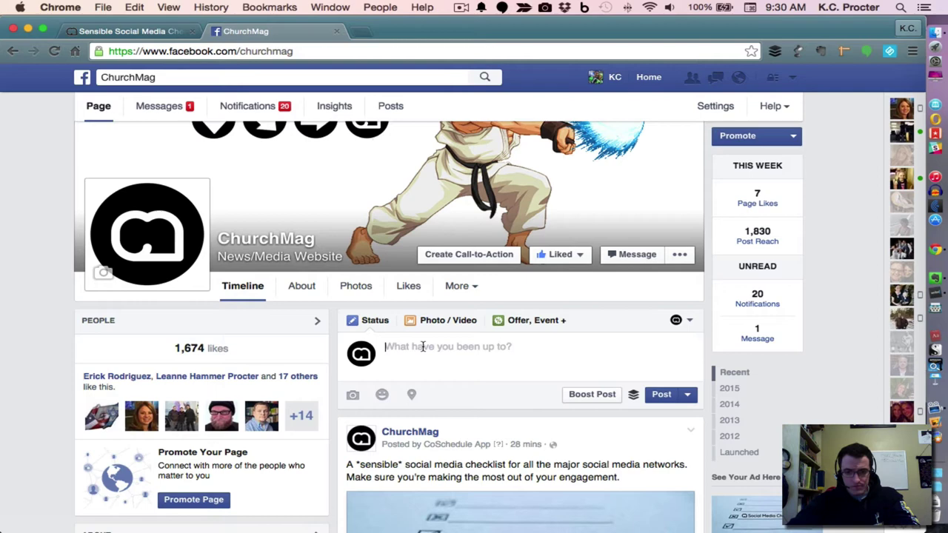
key(super+v)
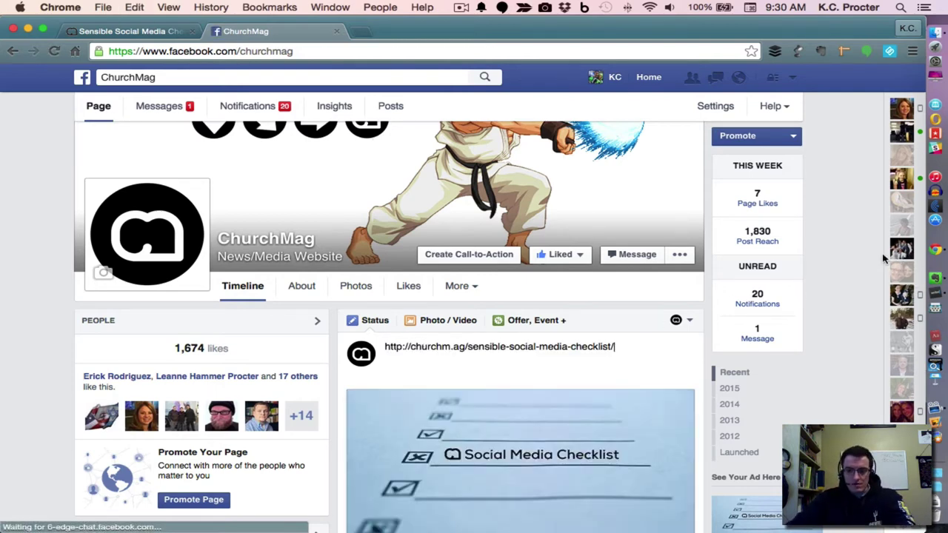
scroll(841, 257, down, 5)
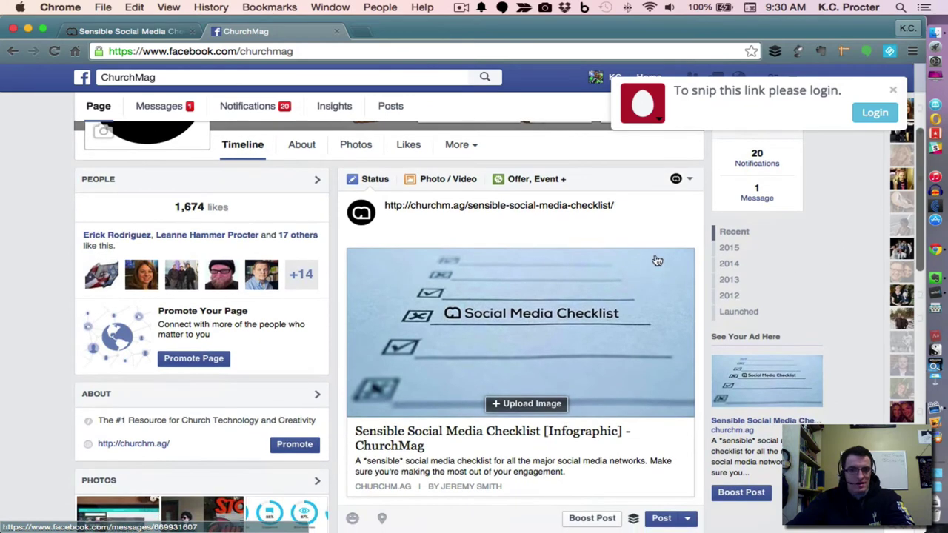
click(895, 91)
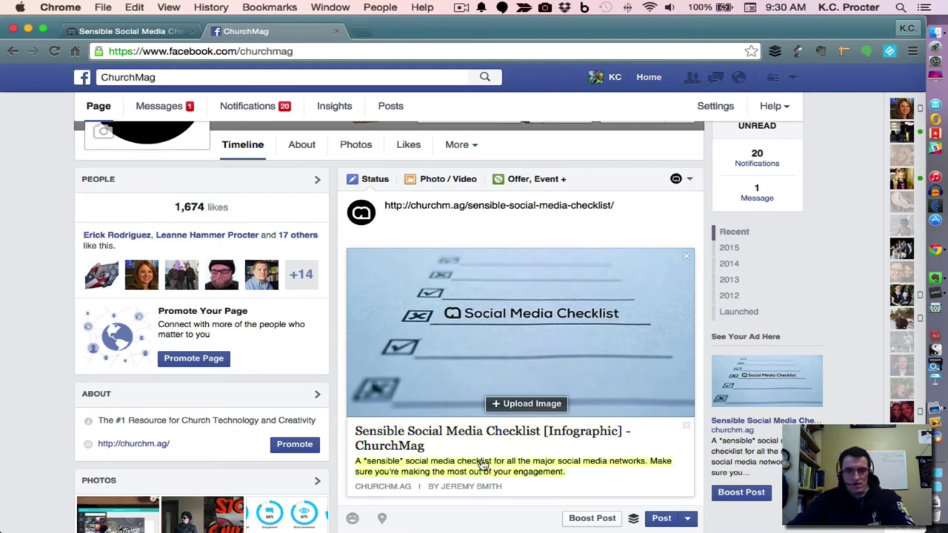
Step: Delete ' [Infographic] - ChurchMag' from the link preview title so it reads 'Sensible Social Media Checklist'
click(563, 439)
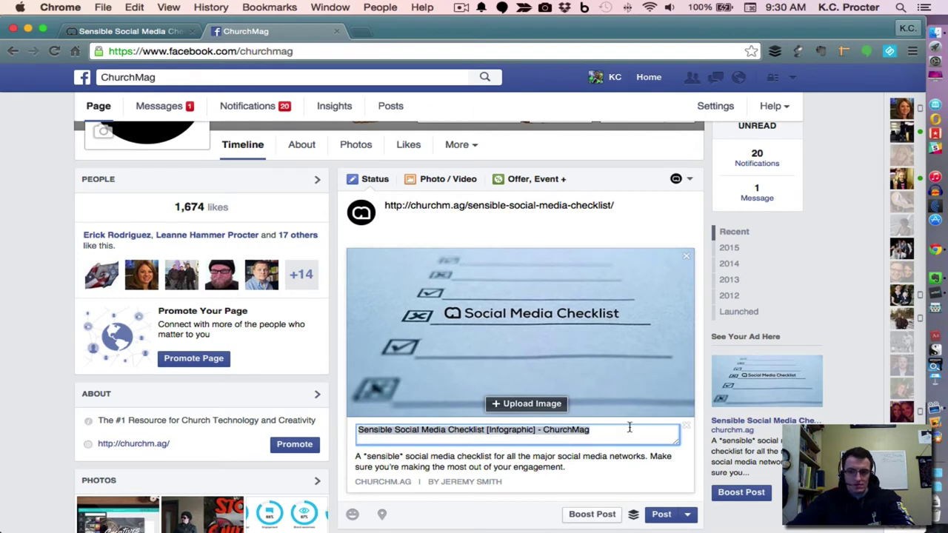
key(Right)
key(shift+Left)
key(shift+Left)
key(shift+Left)
key(shift+Left)
key(shift+Left)
key(shift+Left)
key(shift+Left)
key(shift+Left)
key(shift+Left)
key(shift+Left)
key(shift+Left)
key(shift+Left)
key(shift+Left)
key(shift+Left)
key(shift+Left)
key(shift+Left)
key(shift+Left)
key(shift+Left)
key(shift+Left)
key(shift+Left)
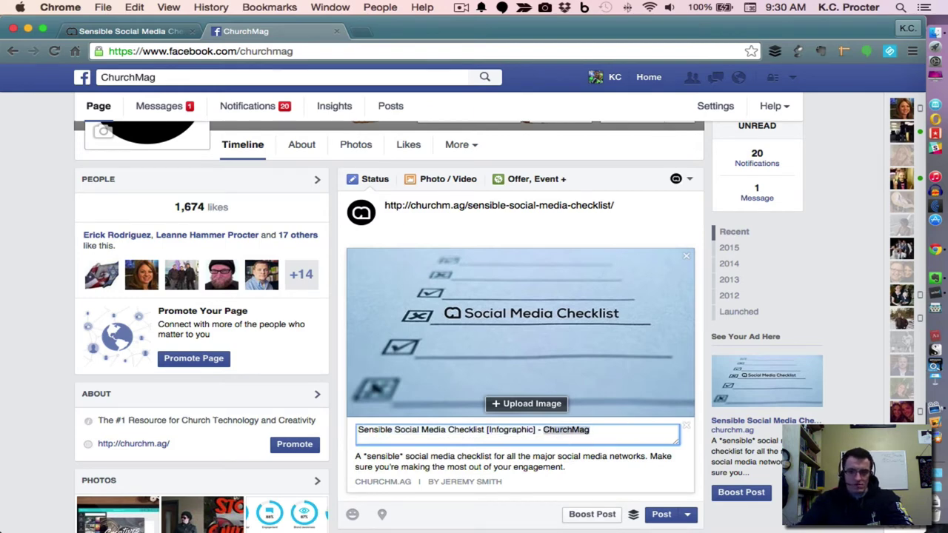
key(shift+Right)
key(shift+Right)
key(shift+Right)
key(shift+Right)
key(shift+Right)
key(shift+Right)
key(shift+Right)
key(shift+Right)
key(shift+Right)
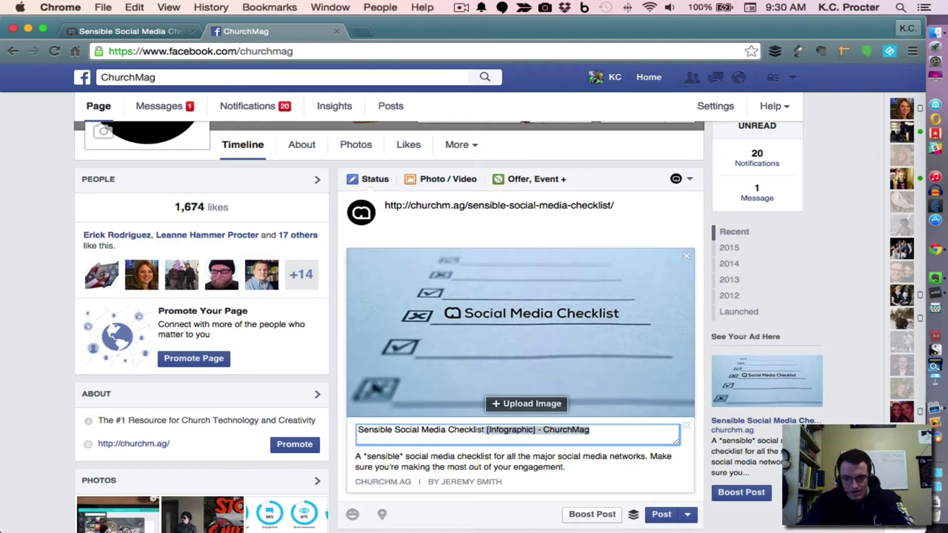
key(BackSpace)
key(Return)
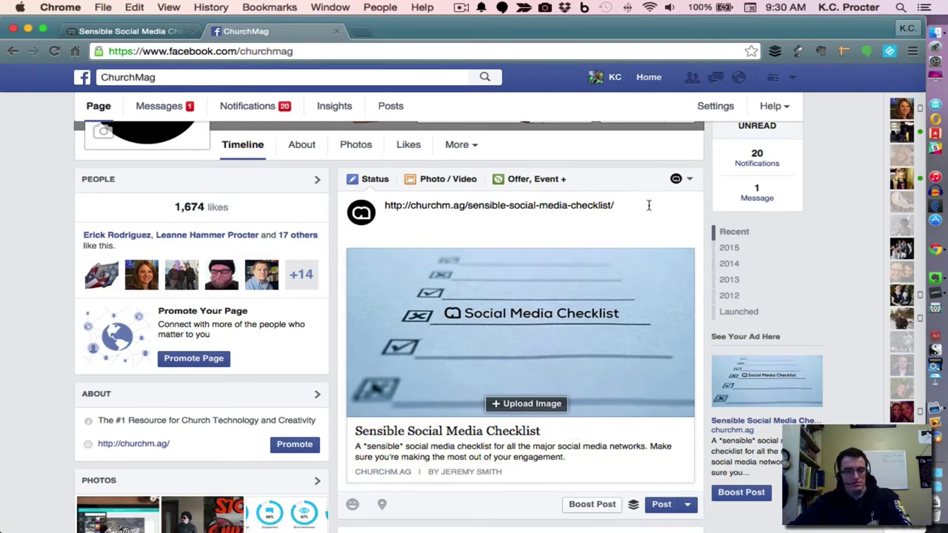
Step: Delete the pasted article URL from the post text, keeping the preview card
key(super+a)
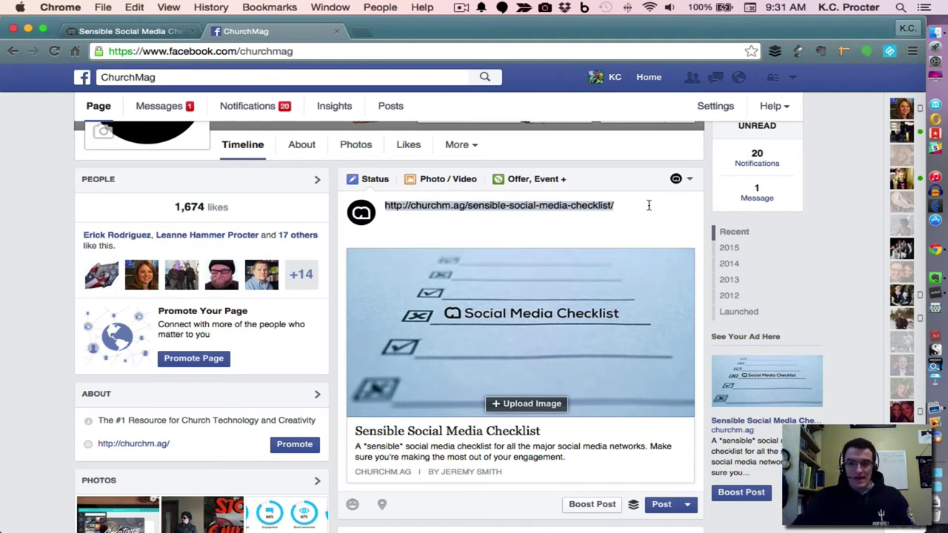
key(BackSpace)
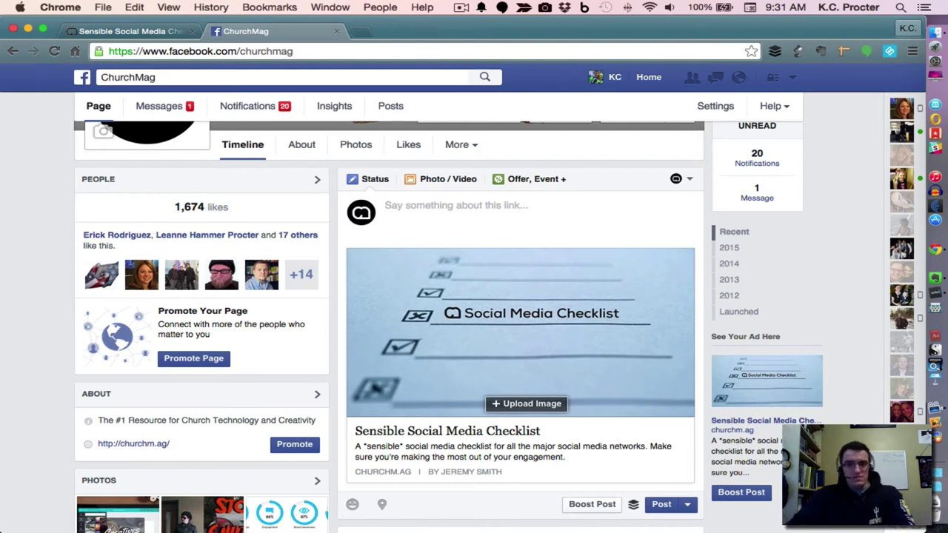
Step: Go back to the checklist article and open the Buffer composer for it
click(152, 32)
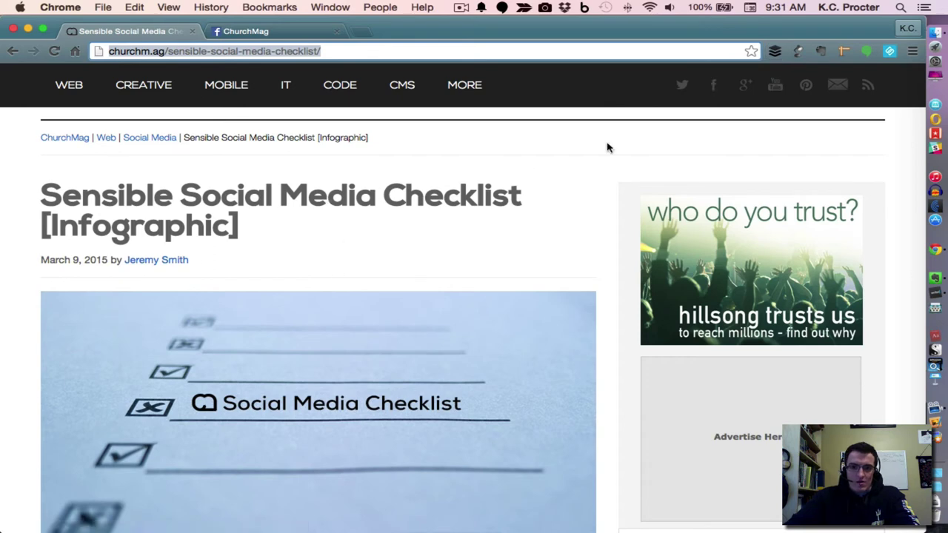
click(773, 52)
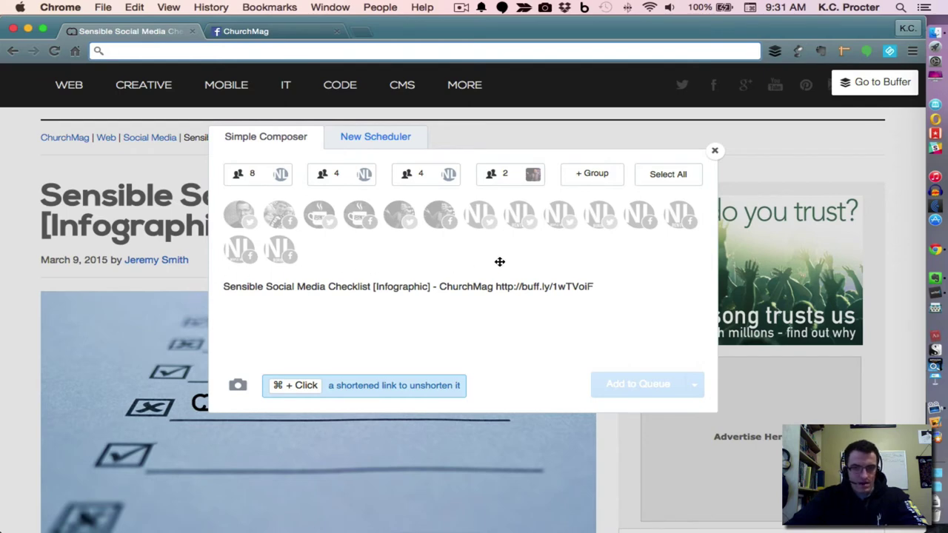
Step: Pick a Facebook profile in the Buffer composer and dismiss the link-shortening login prompt
click(274, 223)
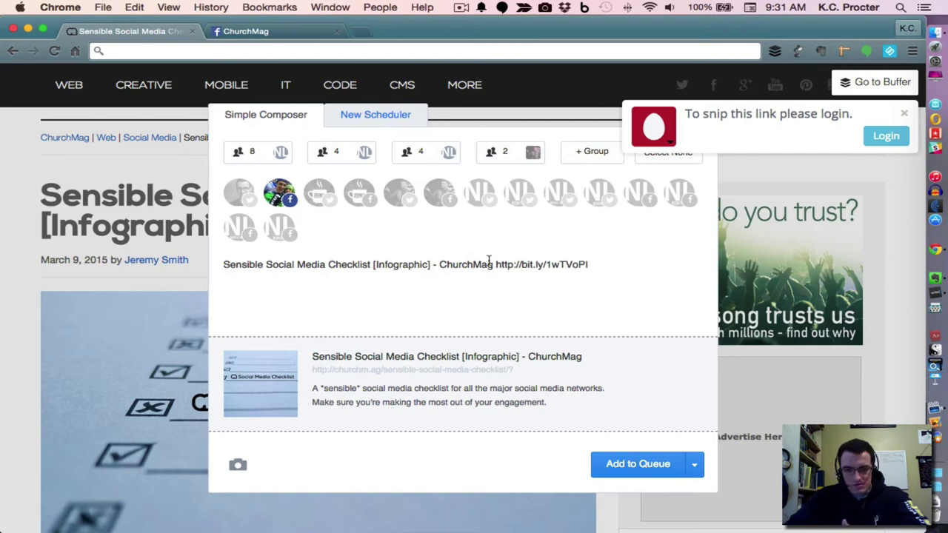
click(904, 116)
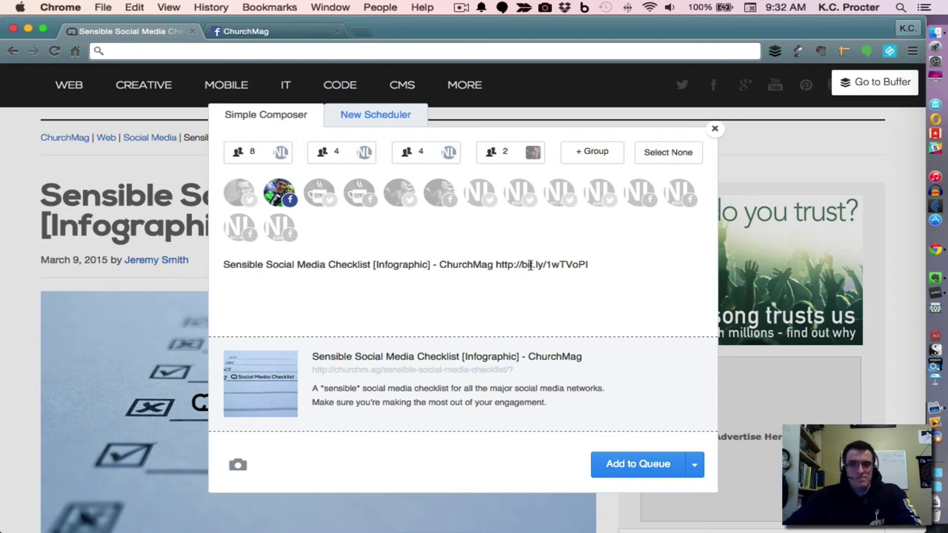
Step: Close the Buffer composer without queuing and return to the ChurchMag Facebook page
click(715, 129)
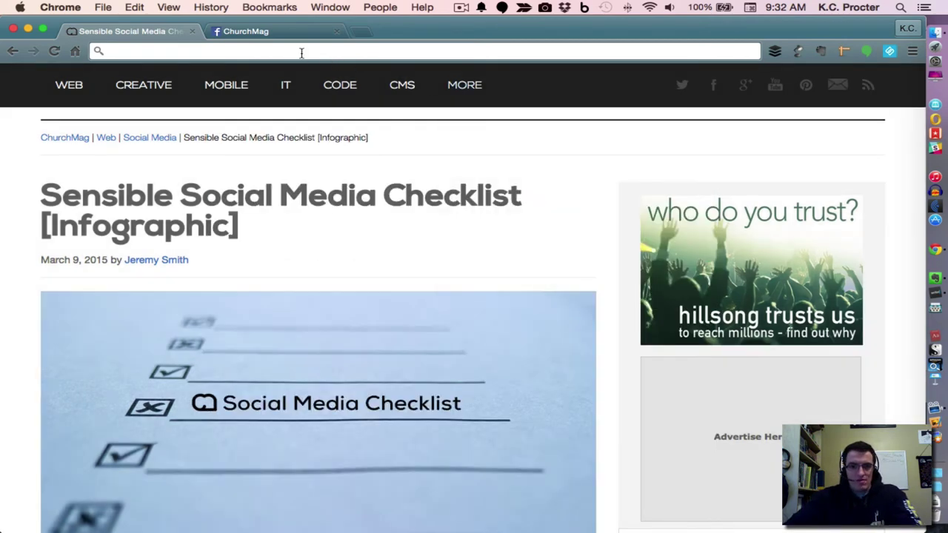
click(256, 32)
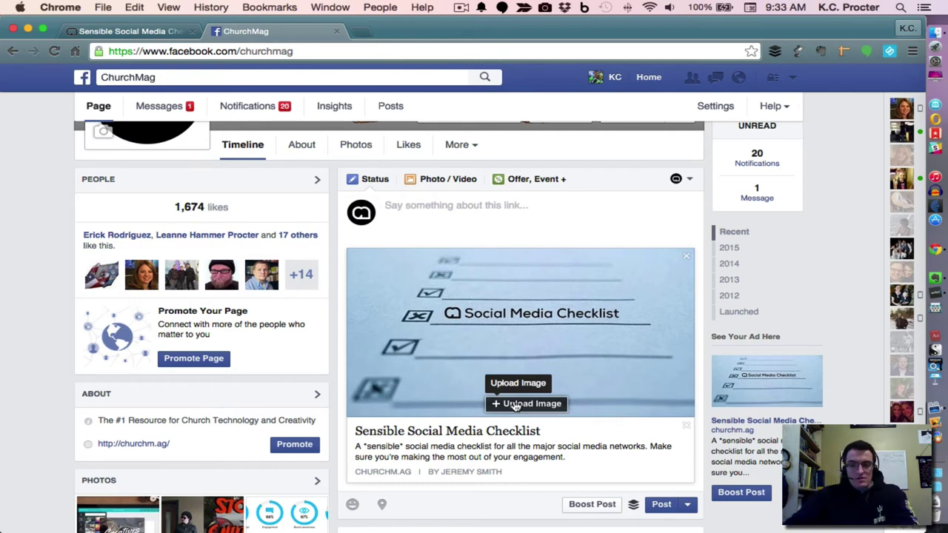
Step: Upload recalibrate4.png as the link preview's replacement image
click(514, 406)
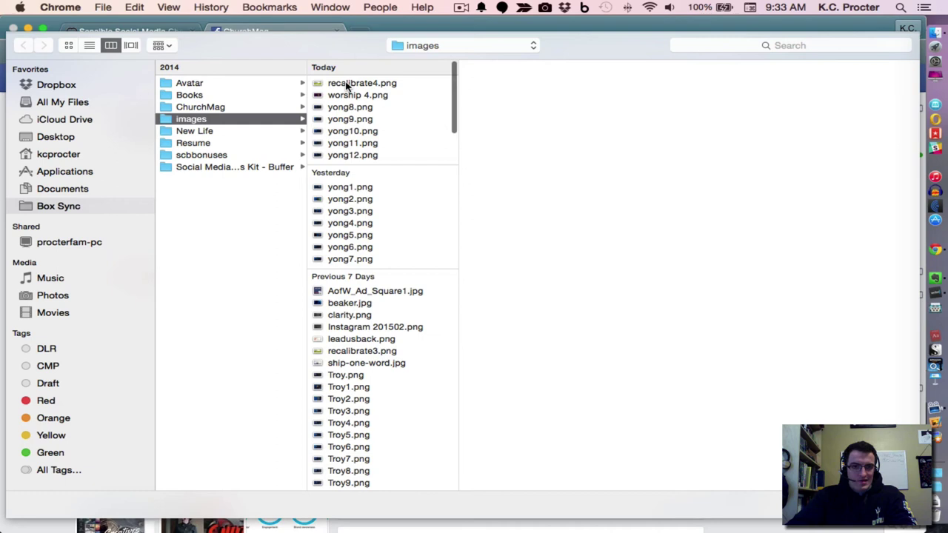
click(347, 84)
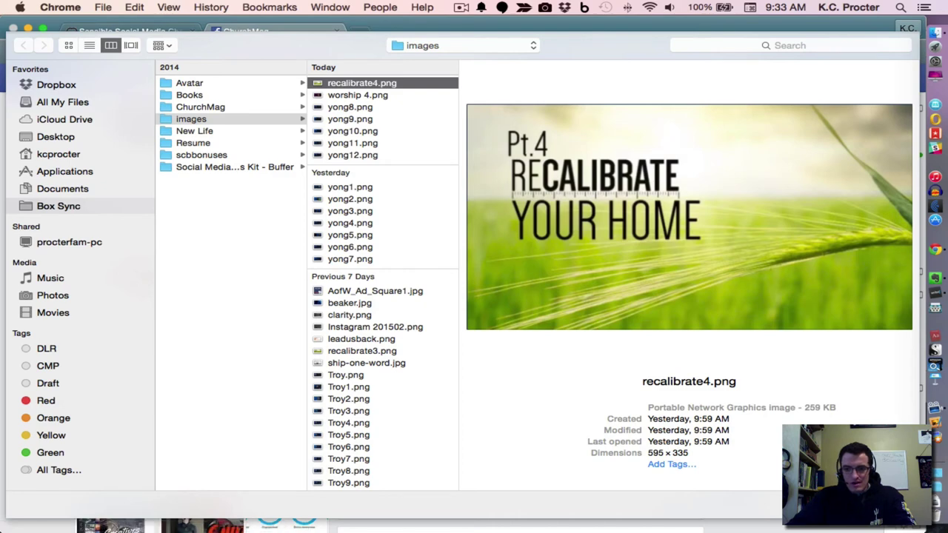
key(Return)
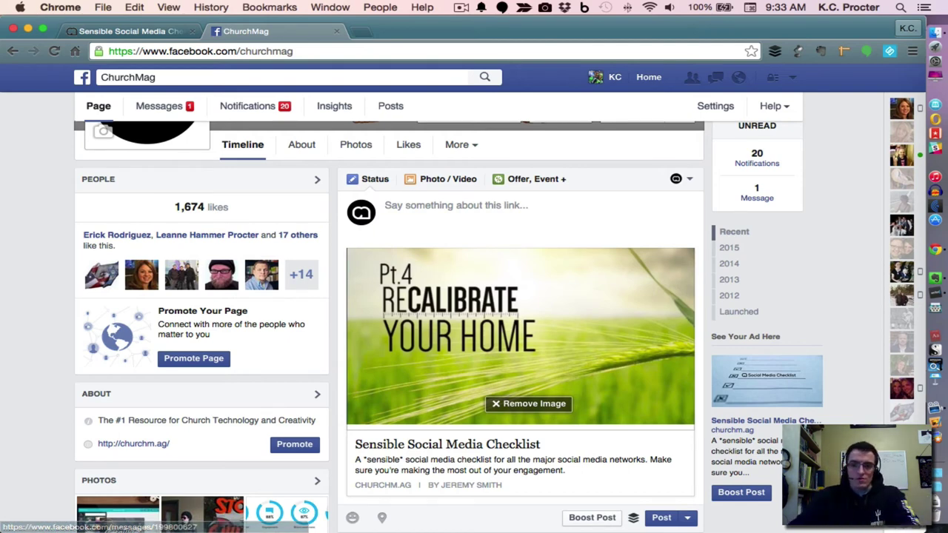
Step: Caption the post 'Surgeons, pilots, and productive peeps use checklists to be excellent and efficient. Social media pros are no exception.'
click(486, 210)
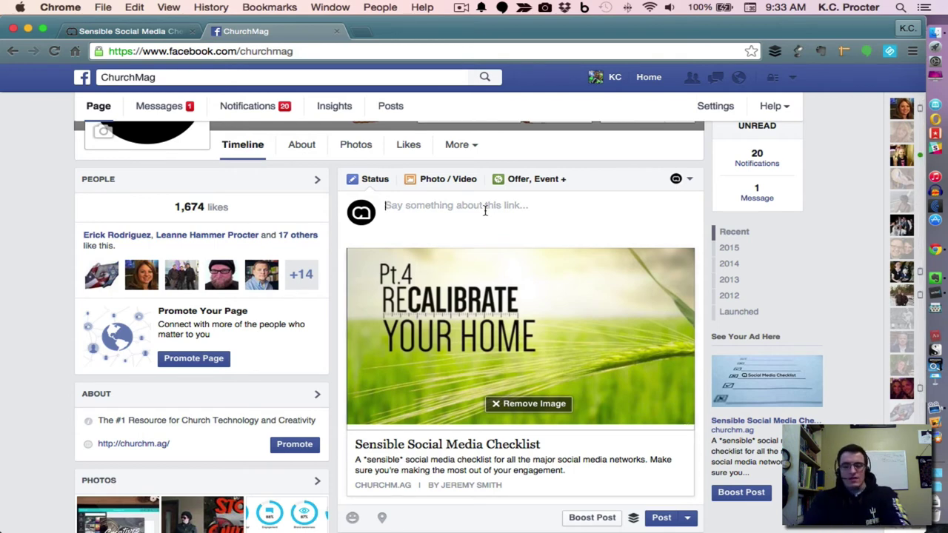
text(Surgeon)
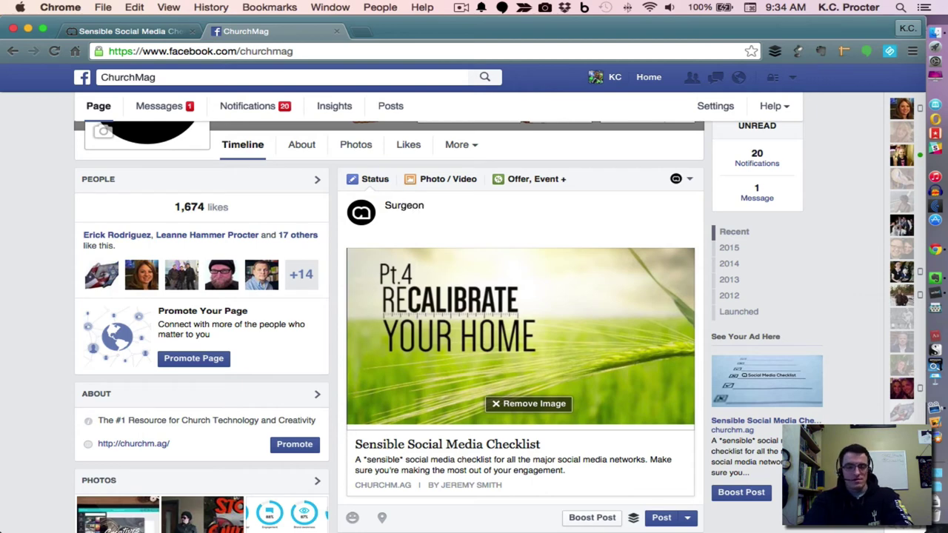
text(s, pilots, )
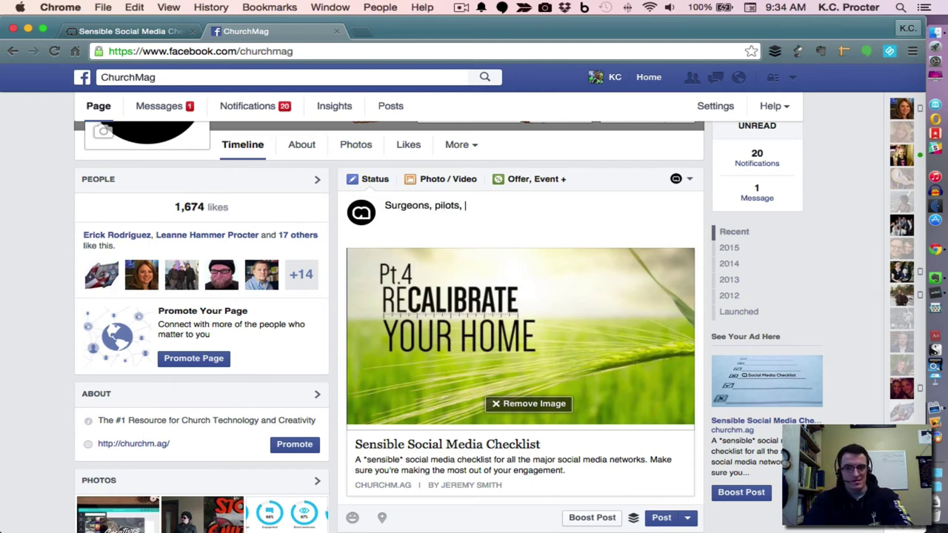
text(and produc)
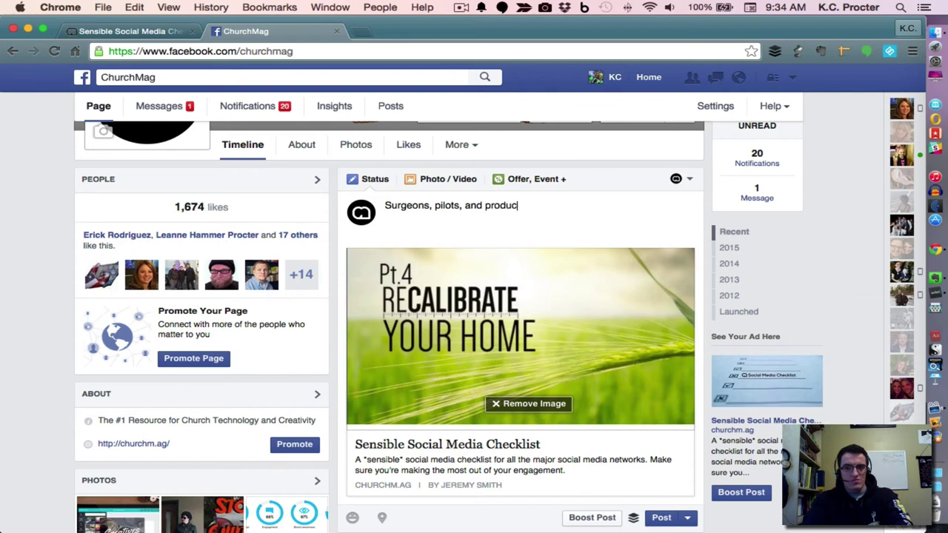
text(tive )
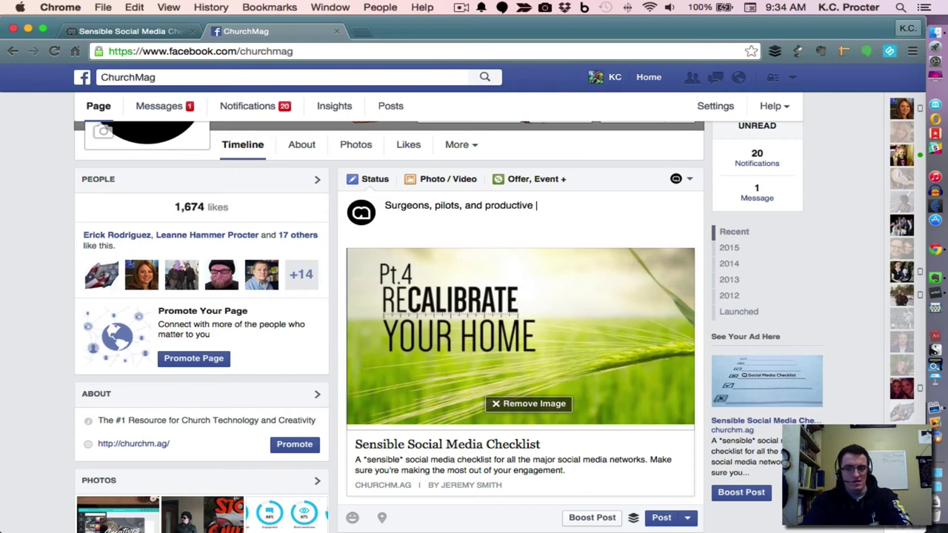
text(pe)
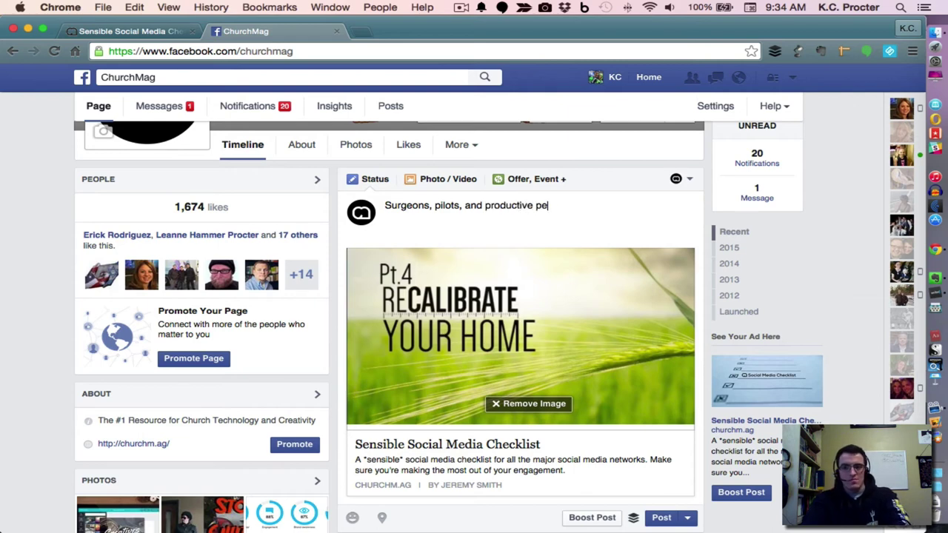
text(eps use)
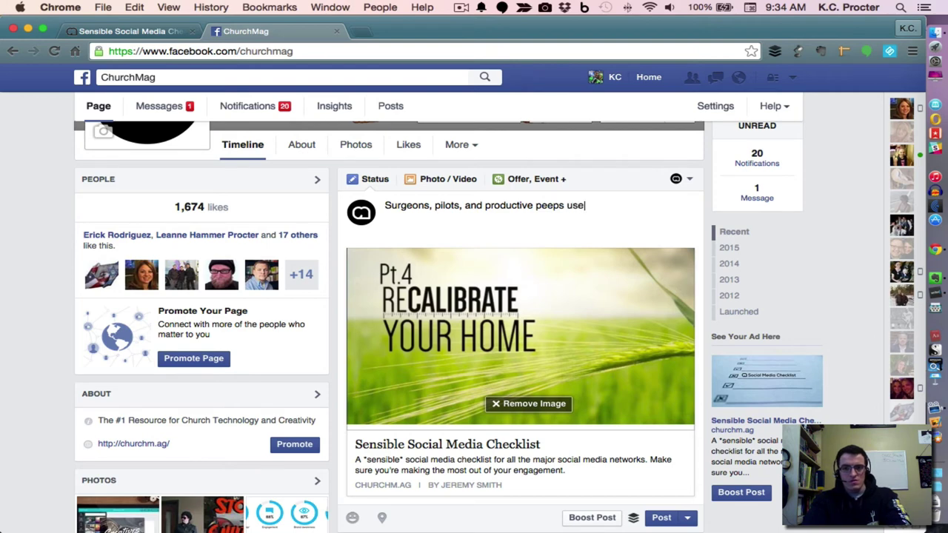
text( checklists to be )
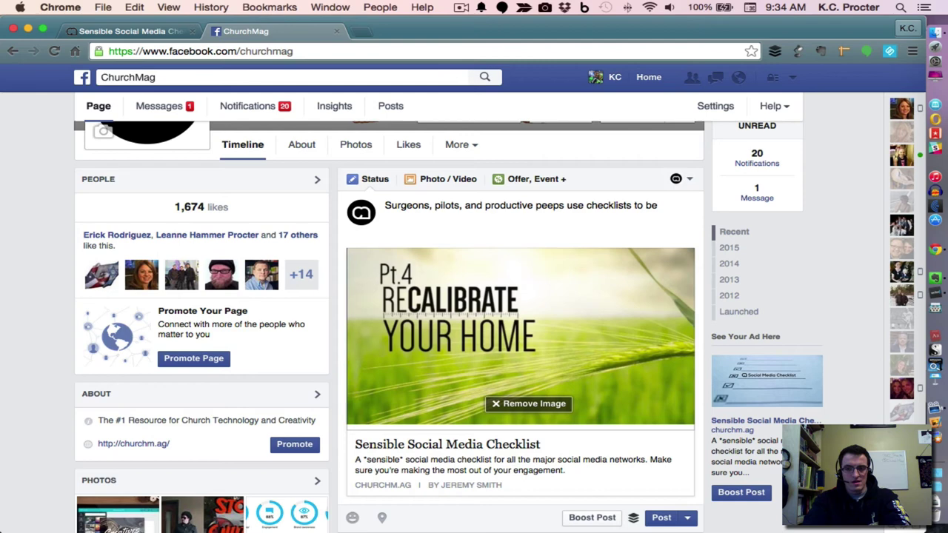
text(exellent)
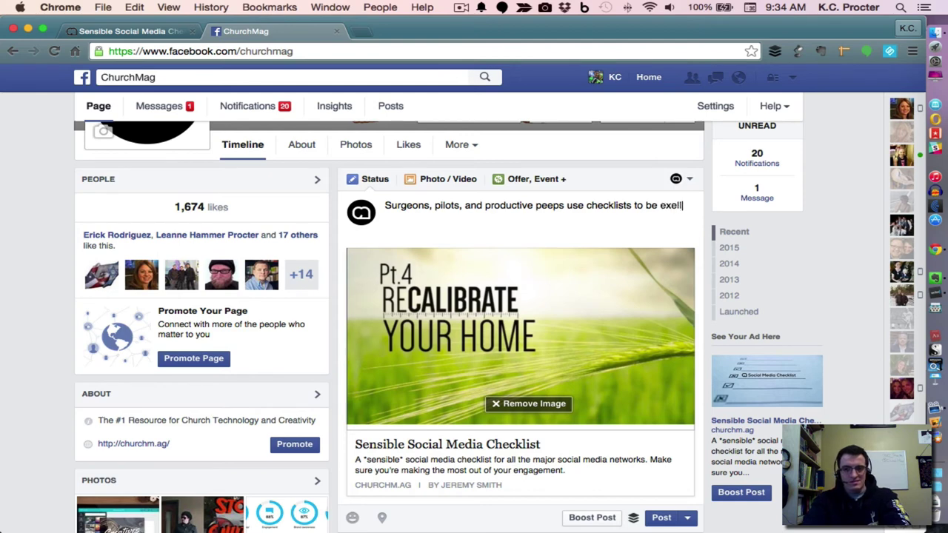
key(BackSpace)
key(BackSpace)
key(BackSpace)
key(BackSpace)
key(BackSpace)
key(BackSpace)
text(c)
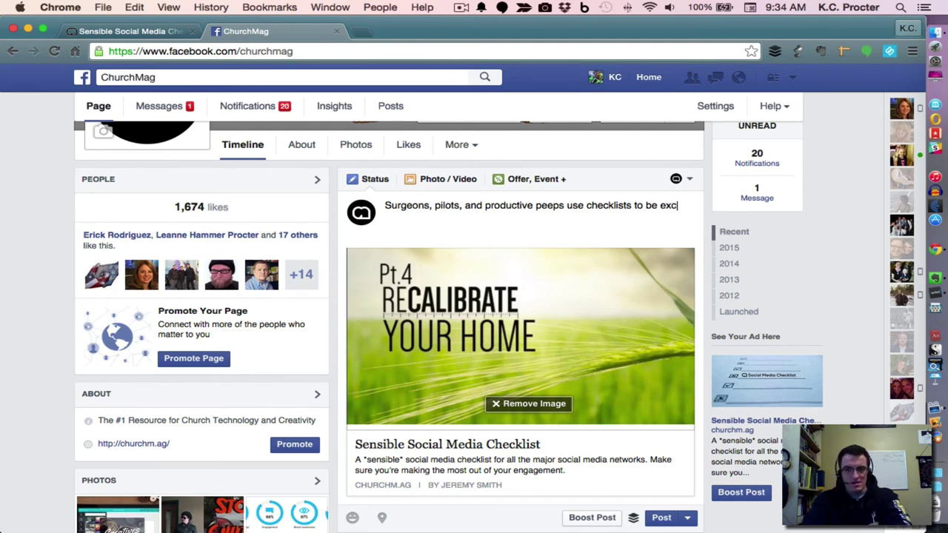
text(ellent and eff)
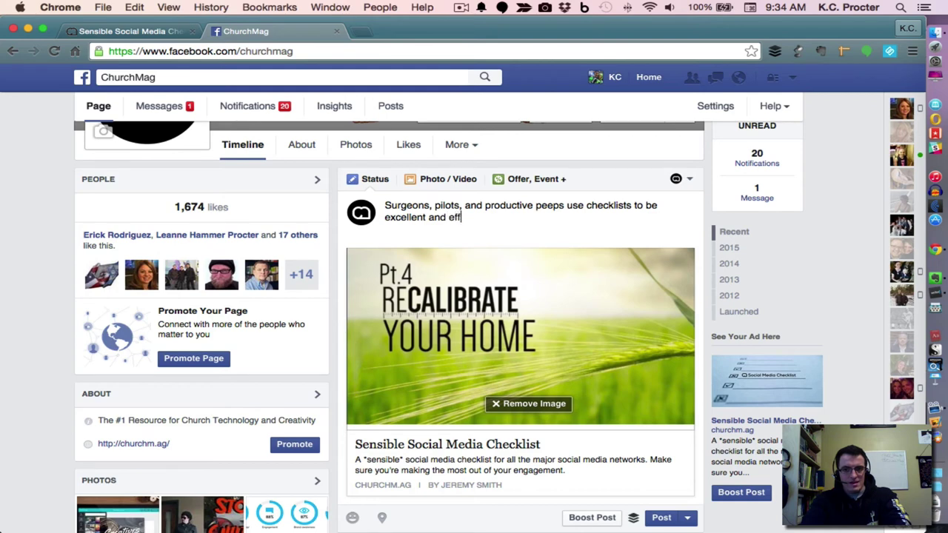
text(icient)
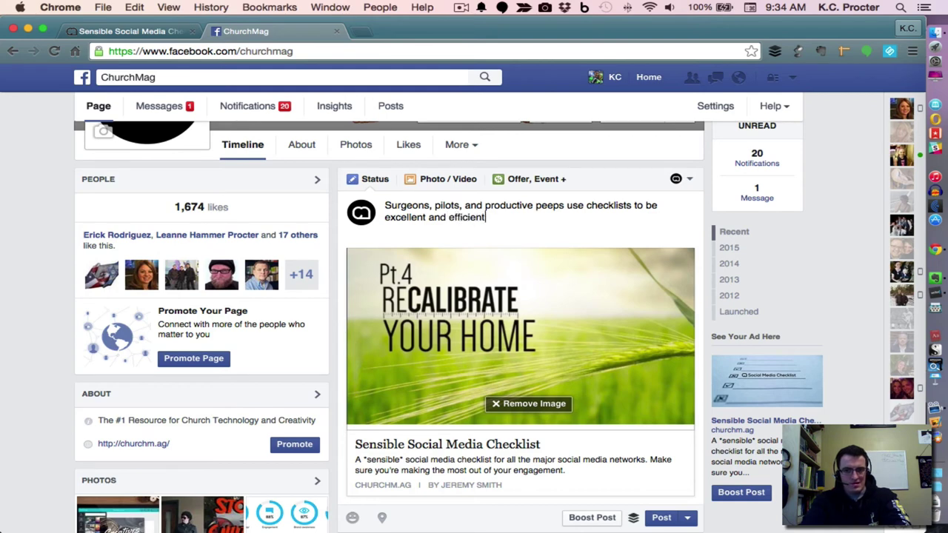
text(. )
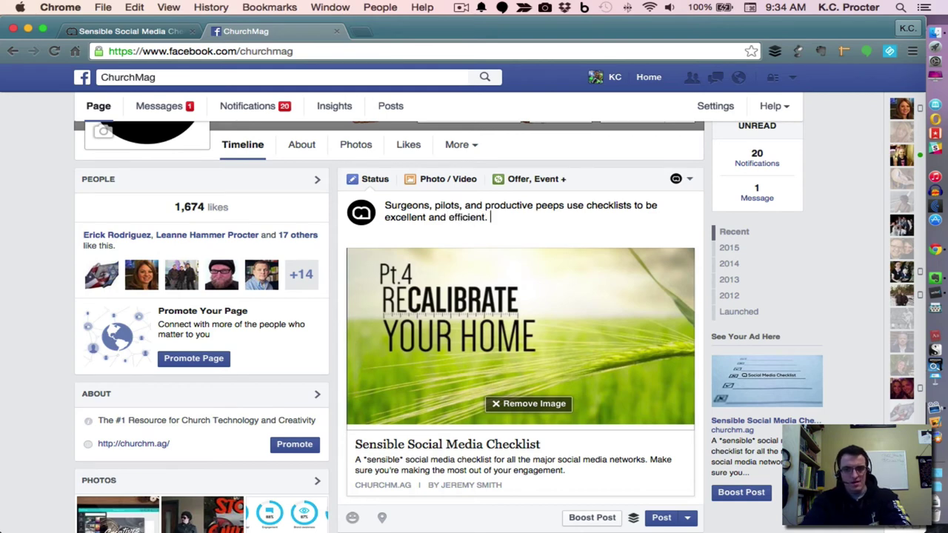
text(Social media pr)
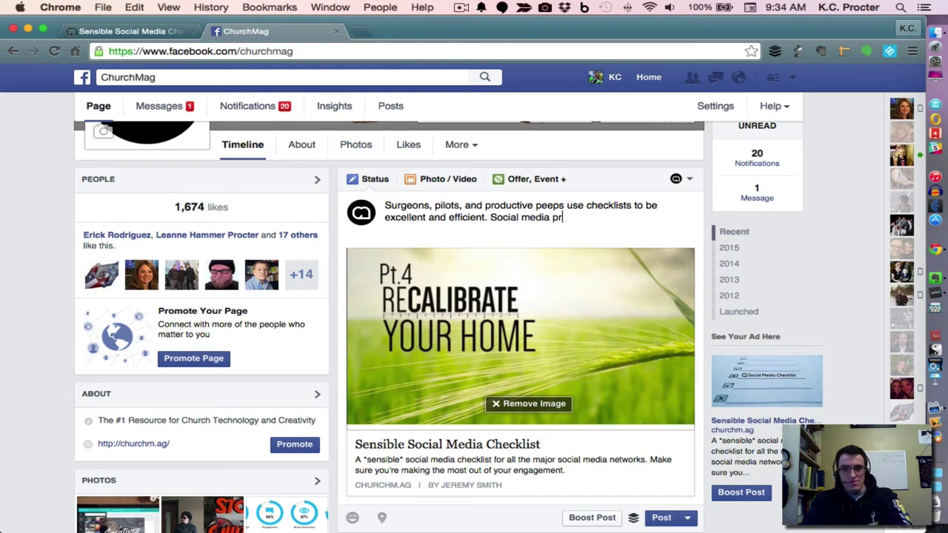
text(os are no exception.)
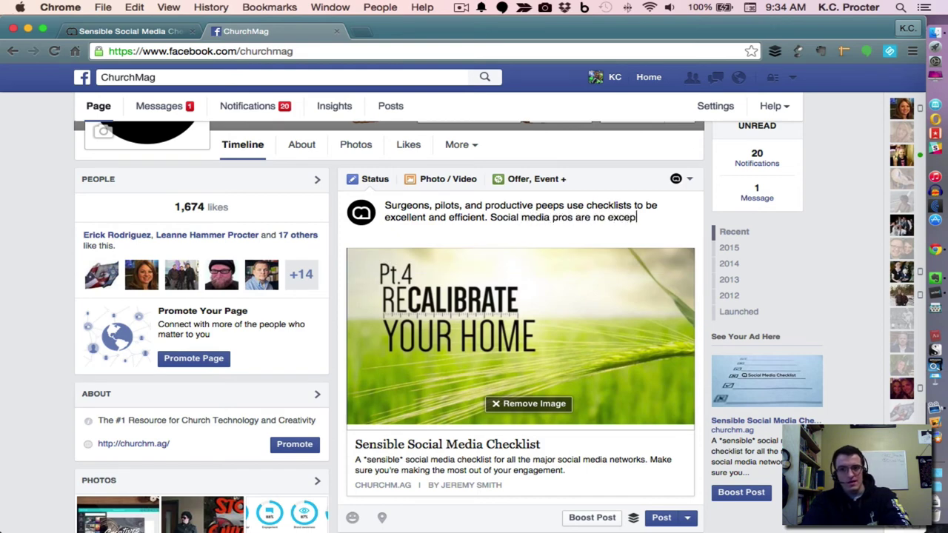